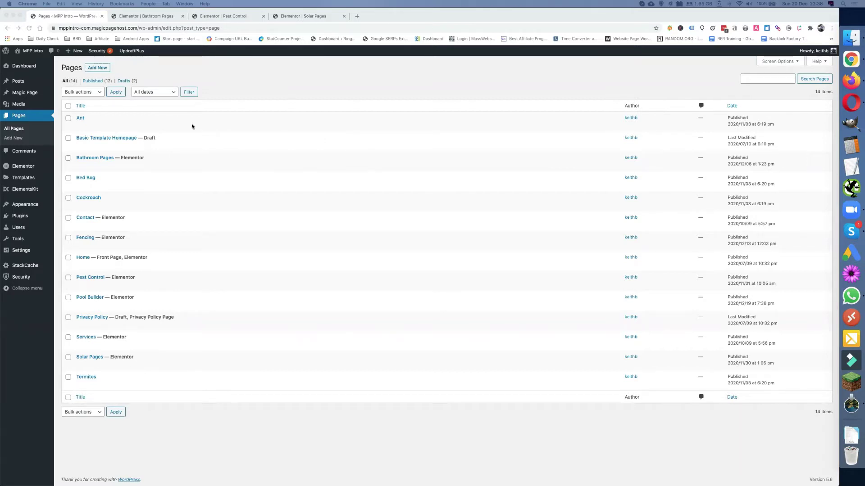
# Step: Look through the Bathroom Pages, Pest Control and Solar Pages designs opened in the Elementor editor
pyautogui.click(155, 16)
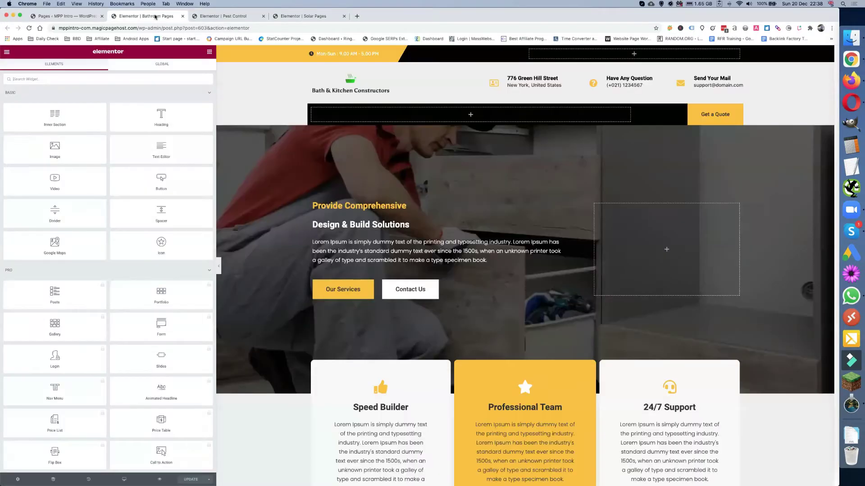
pyautogui.scroll(-10, 357, 201)
pyautogui.scroll(-20, 357, 200)
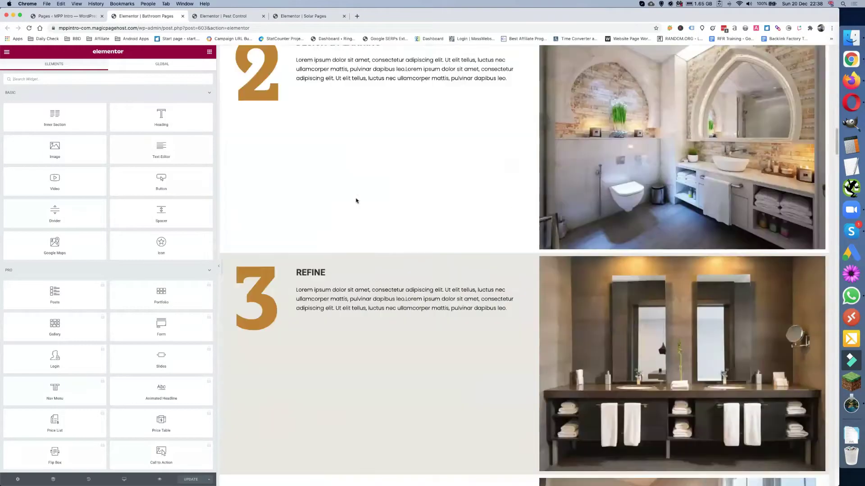
pyautogui.scroll(10, 356, 200)
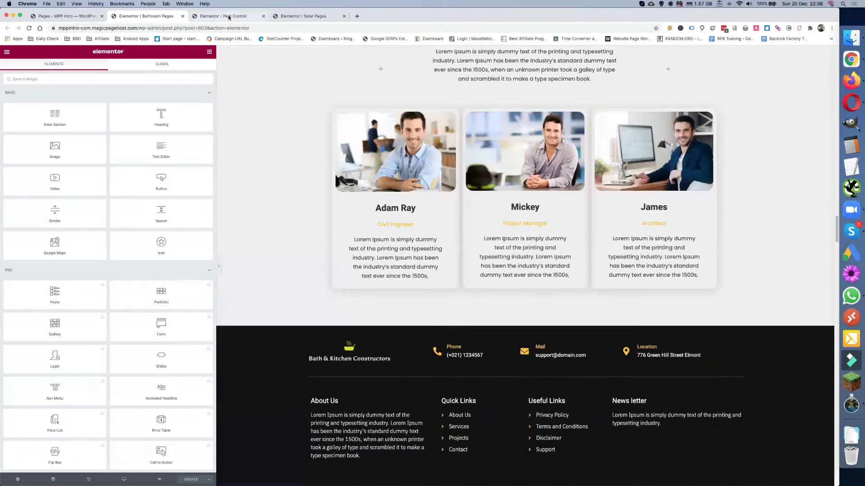
pyautogui.click(226, 15)
pyautogui.scroll(-5, 413, 202)
pyautogui.scroll(-15, 413, 202)
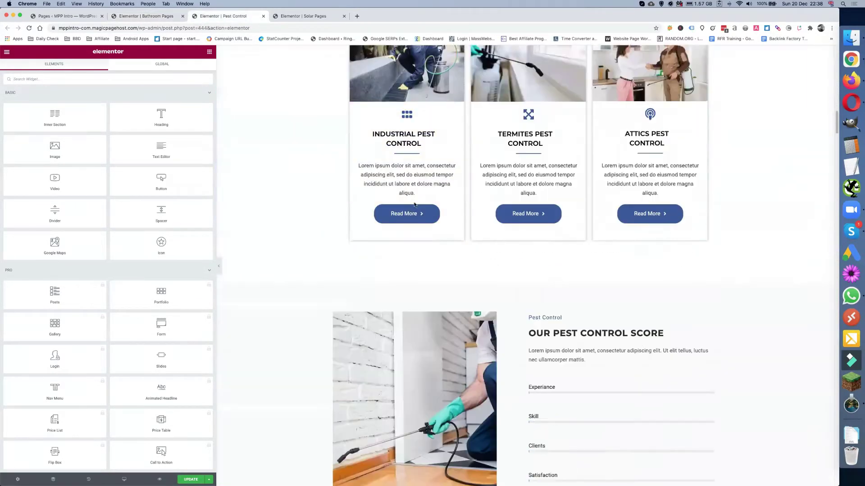
pyautogui.scroll(10, 405, 198)
pyautogui.scroll(5, 399, 195)
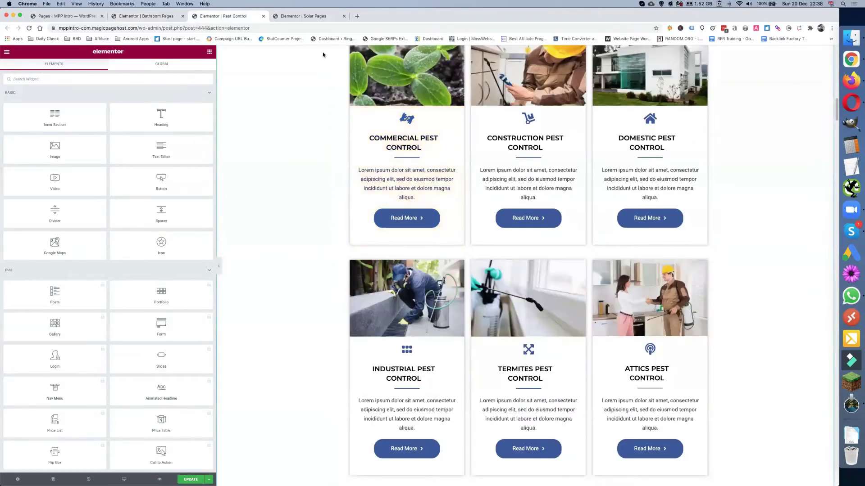
pyautogui.click(301, 16)
pyautogui.scroll(-20, 396, 145)
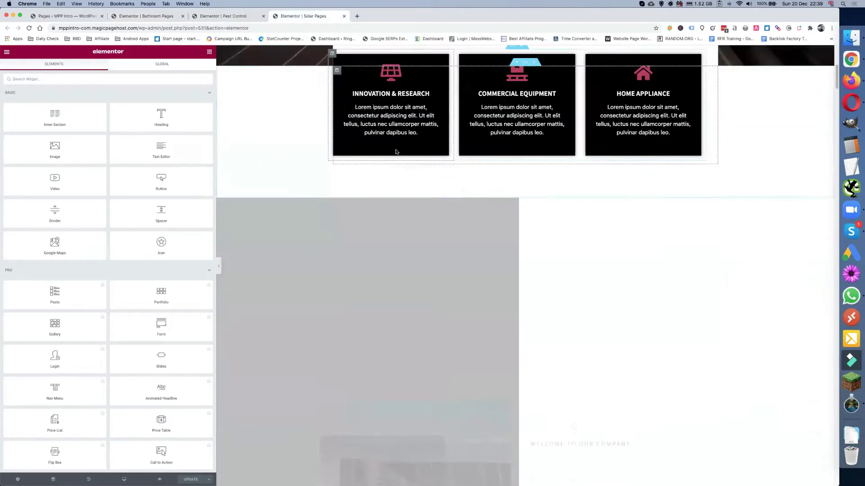
pyautogui.scroll(-5, 396, 152)
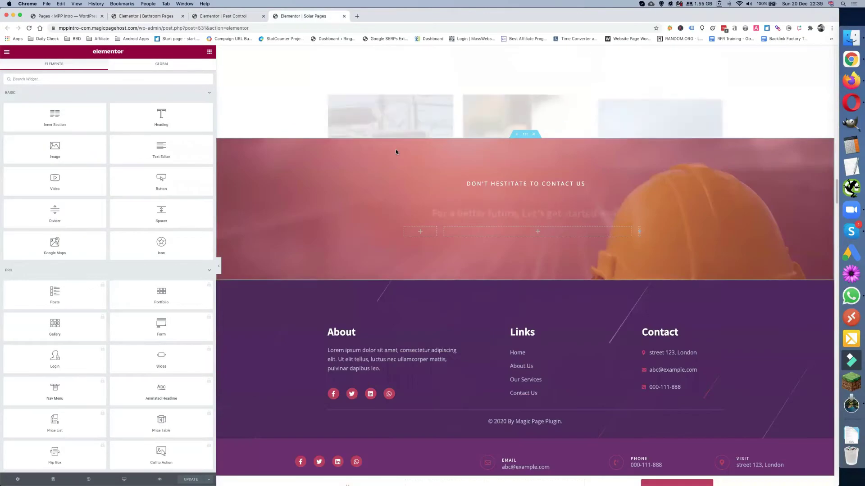
pyautogui.scroll(20, 396, 151)
pyautogui.scroll(10, 396, 149)
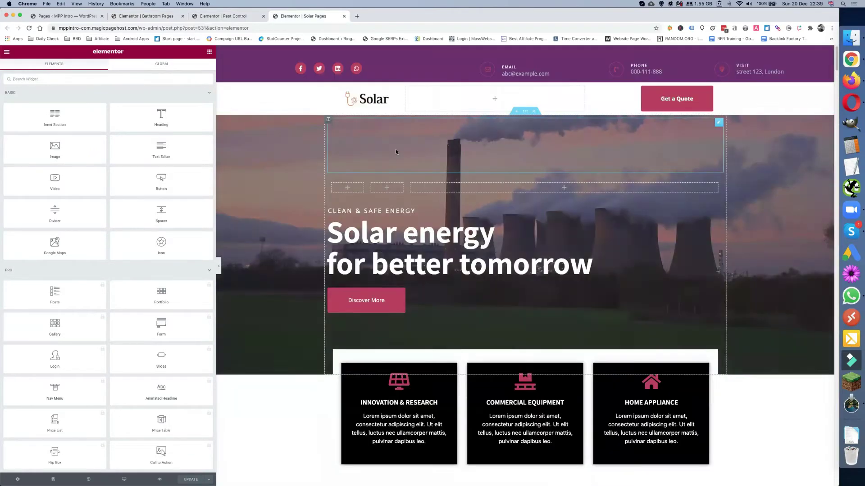
# Step: Return to the WordPress pages list and add a new page titled "Test Page"
pyautogui.click(72, 16)
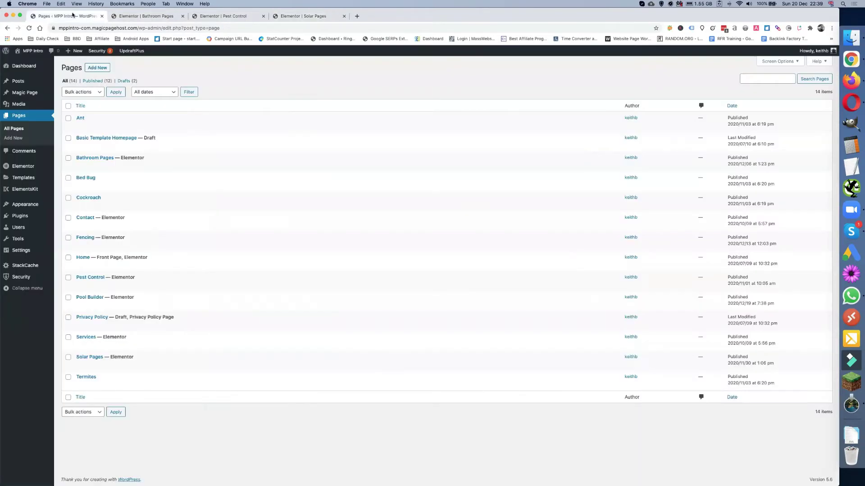
pyautogui.click(100, 68)
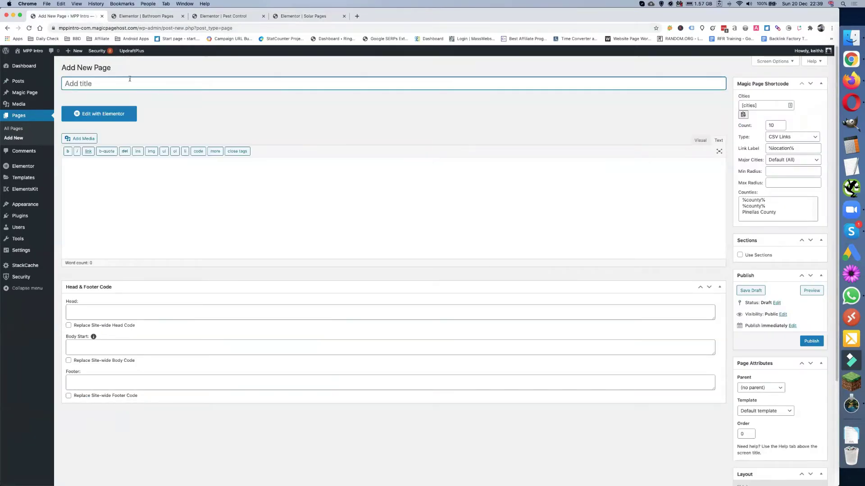
pyautogui.write('Test Page')
pyautogui.scroll(-1, 676, 308)
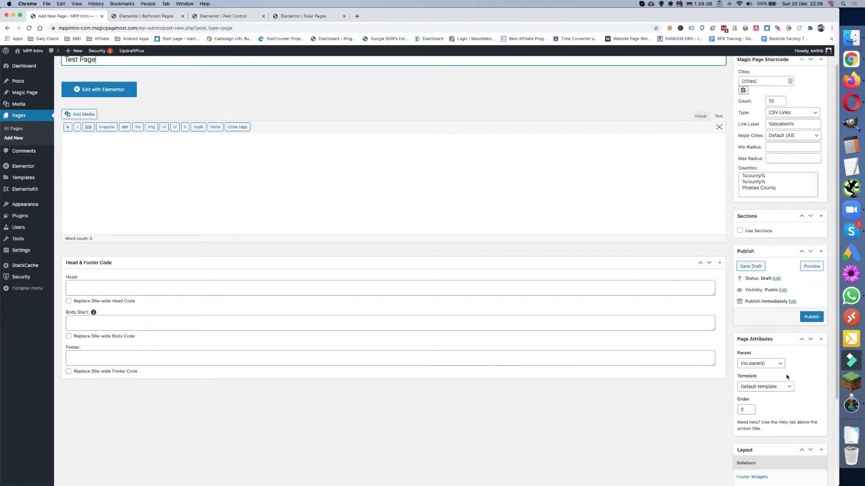
# Step: Revisit the Solar Pages and Bathroom Pages designs for reference and return to the new page
pyautogui.click(767, 388)
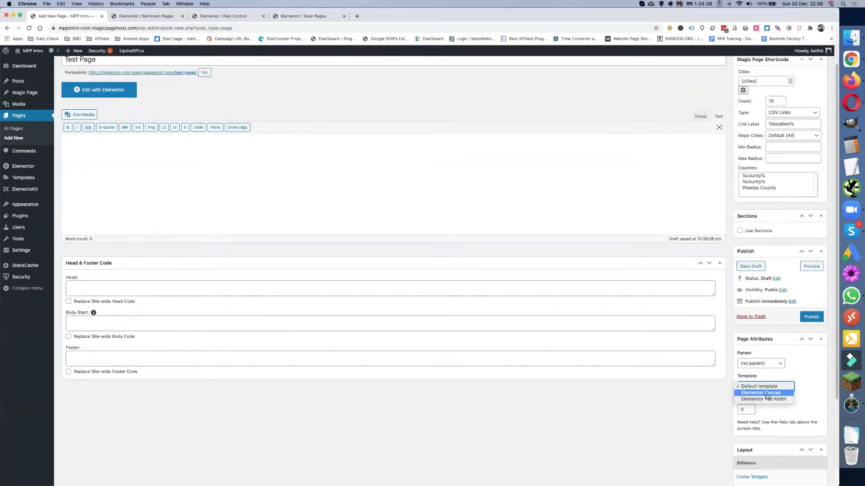
pyautogui.click(311, 18)
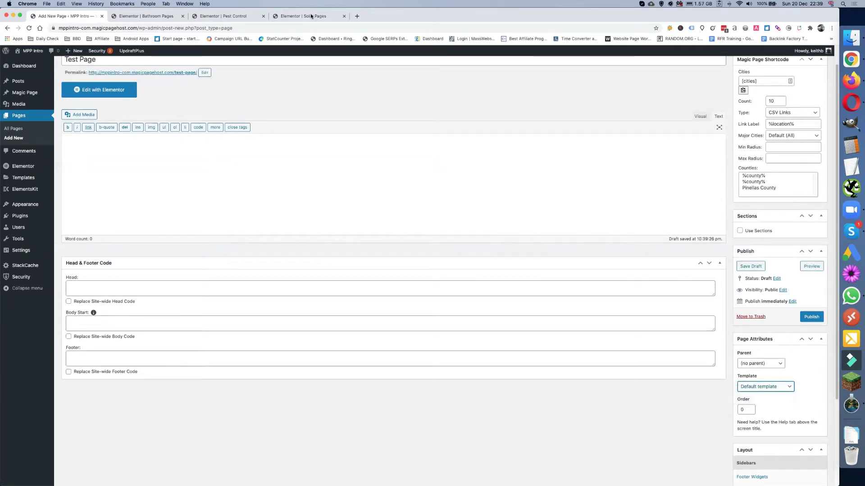
pyautogui.click(309, 16)
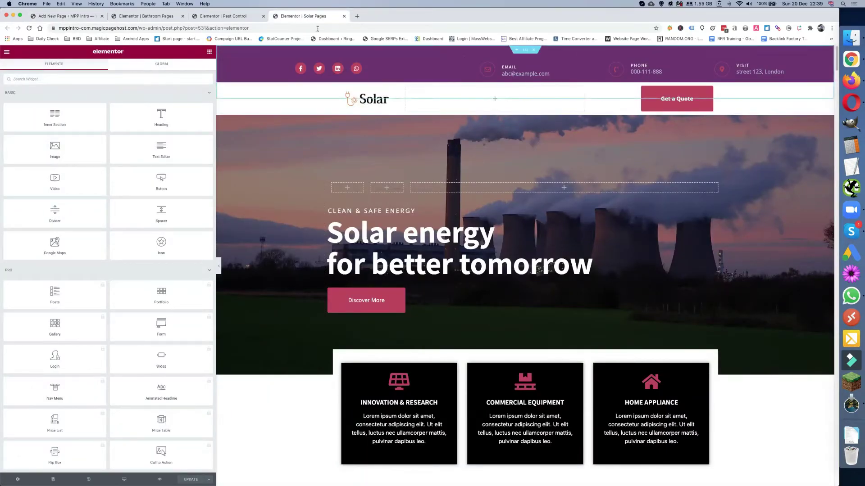
pyautogui.click(152, 18)
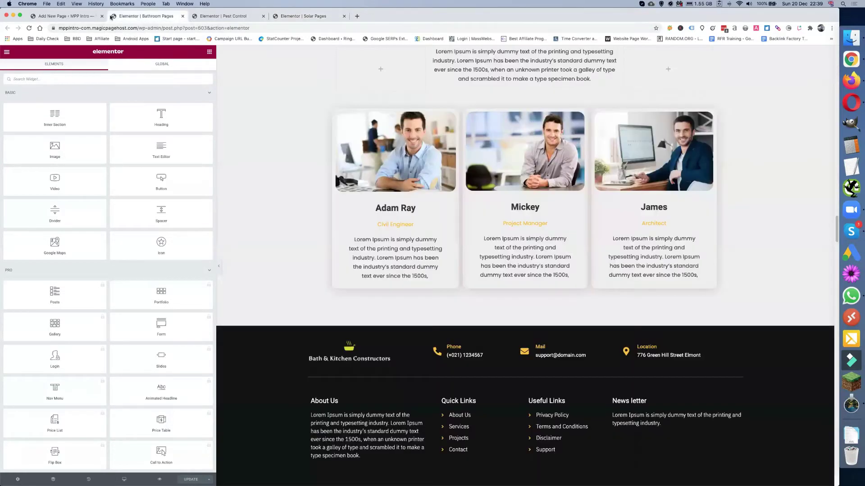
pyautogui.click(72, 17)
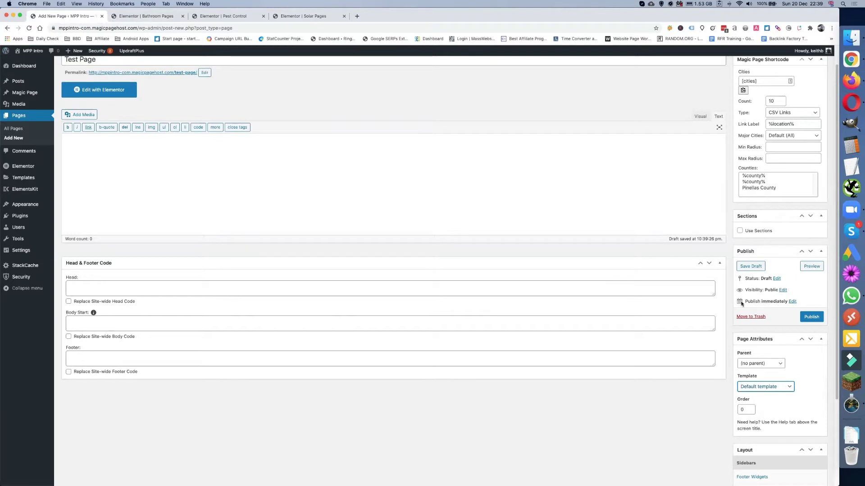
# Step: Assign the Elementor Canvas template to the new page and publish it
pyautogui.click(775, 388)
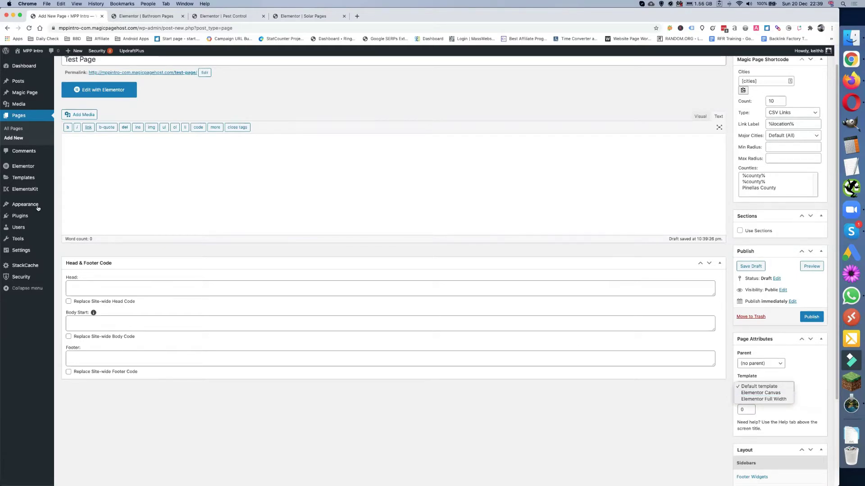
pyautogui.click(777, 395)
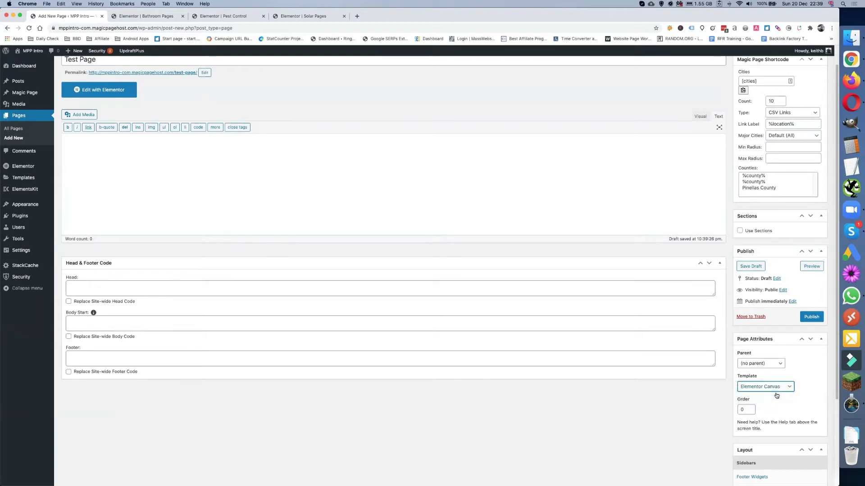
pyautogui.click(812, 318)
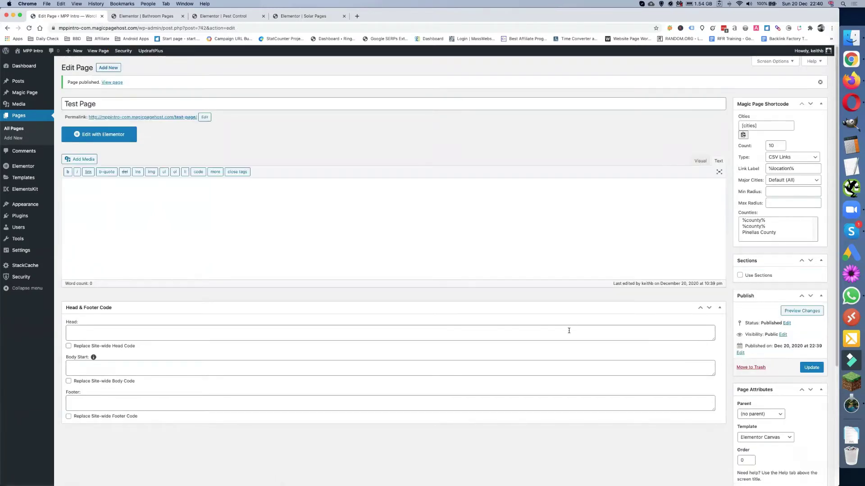
# Step: Edit the page with Elementor and insert the saved "Handyman – Home" template dated October 17, 2020
pyautogui.click(105, 136)
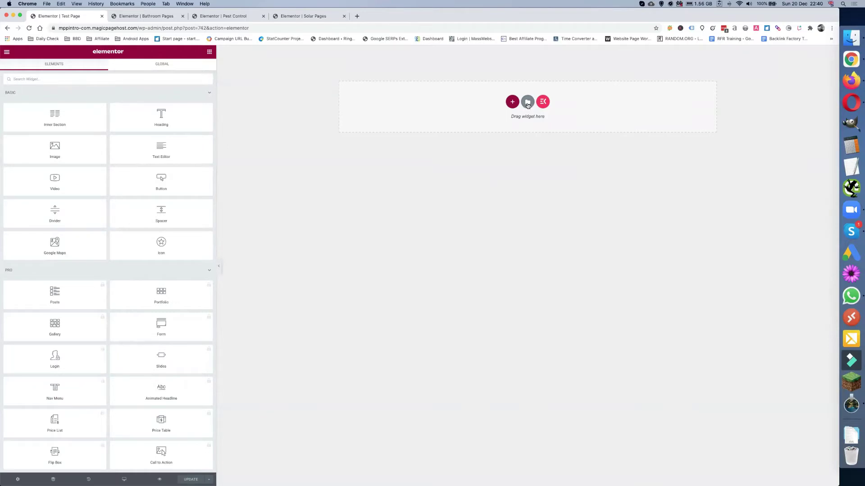
pyautogui.click(528, 103)
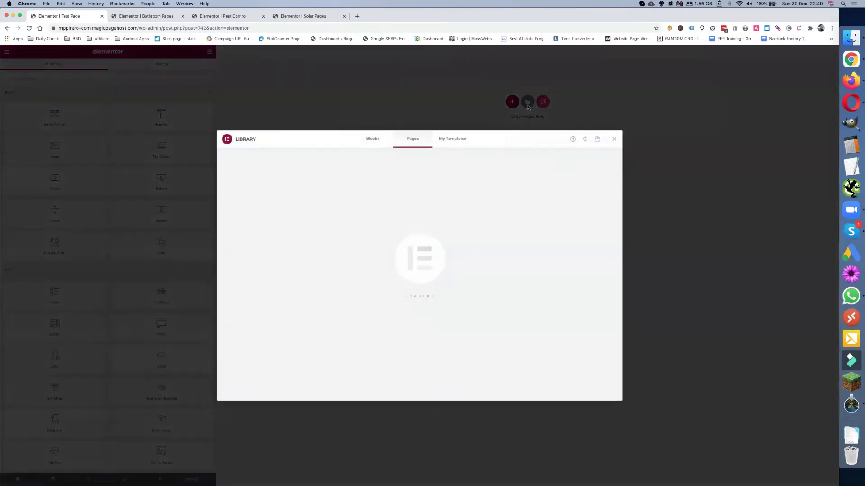
pyautogui.click(453, 140)
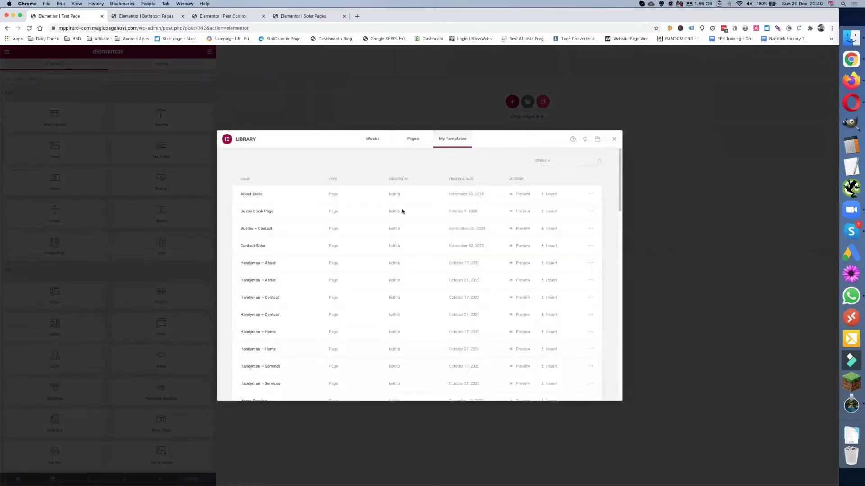
pyautogui.scroll(-1, 315, 266)
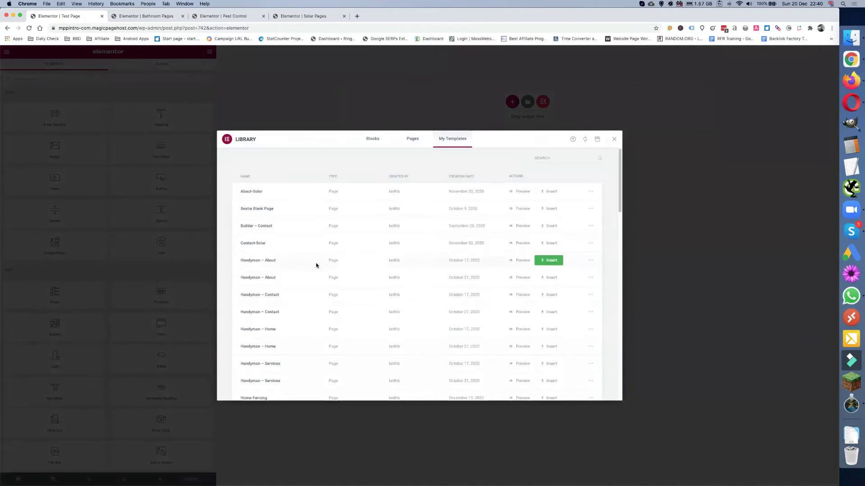
pyautogui.scroll(-3, 316, 265)
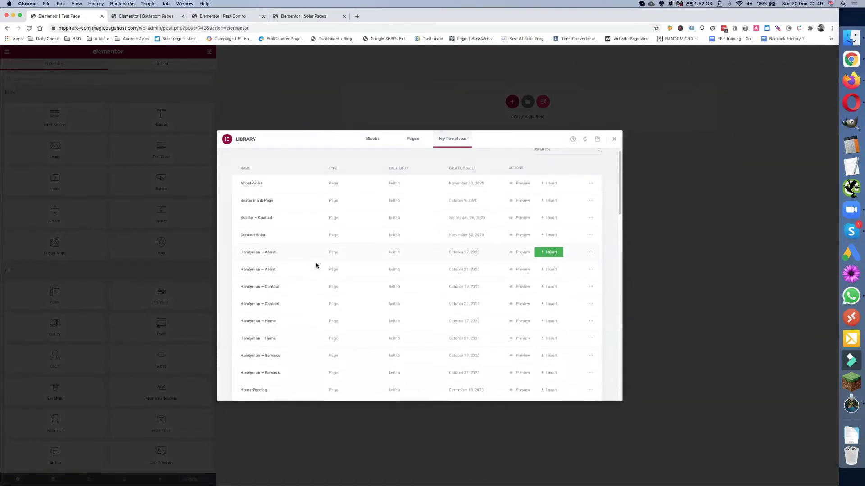
pyautogui.scroll(-5, 317, 265)
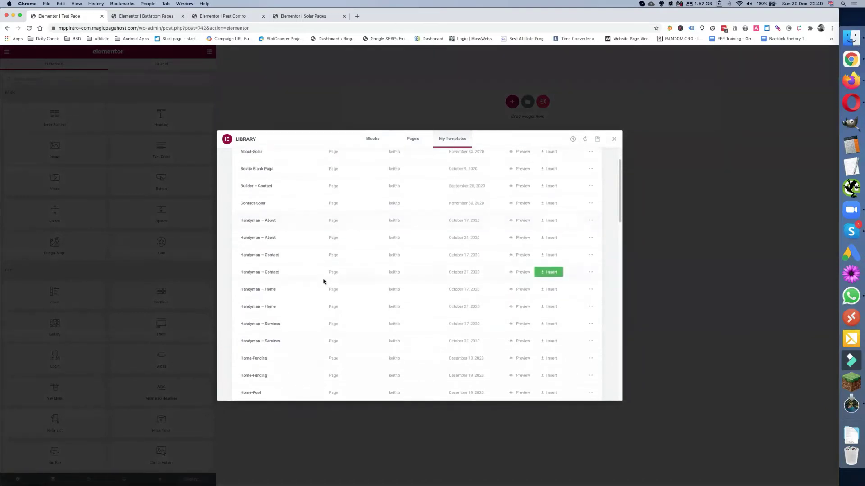
pyautogui.click(551, 292)
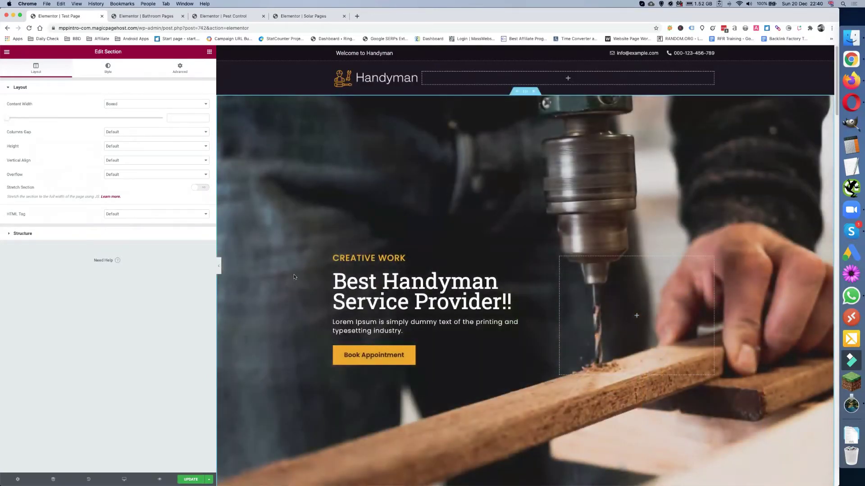
# Step: Examine the inserted Handyman page from the header and hero section down through the service and company sections
pyautogui.scroll(-3, 294, 276)
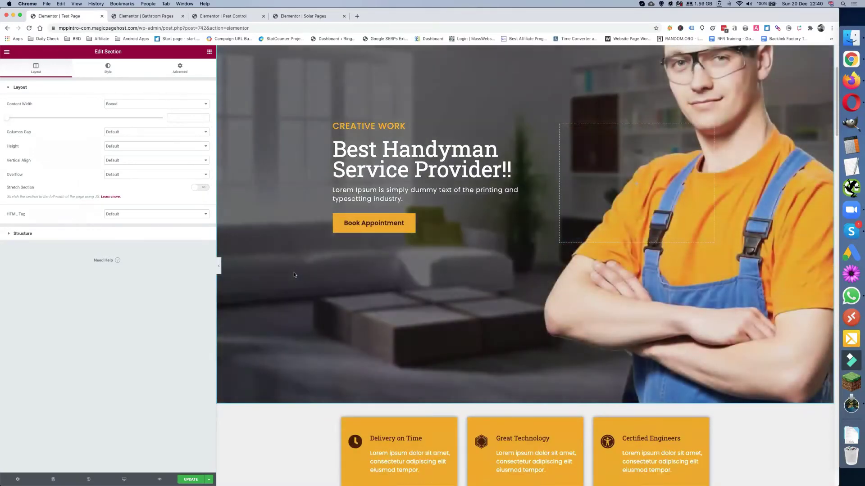
pyautogui.scroll(-1, 294, 275)
pyautogui.scroll(4, 293, 275)
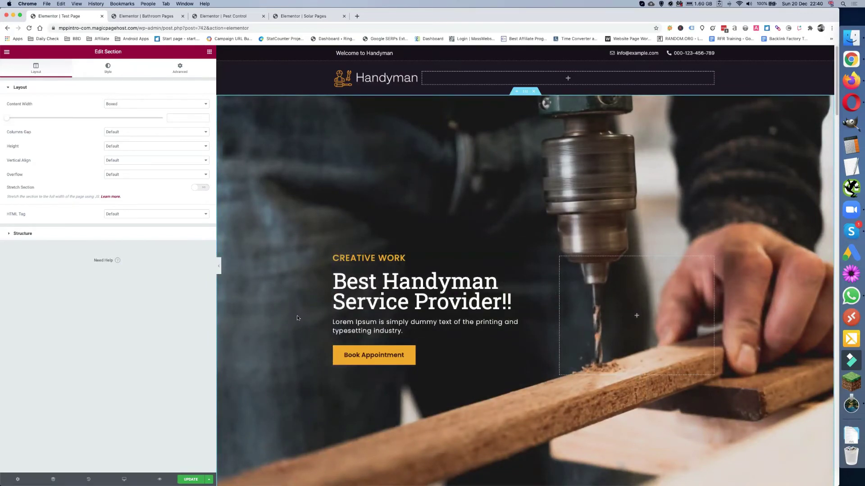
pyautogui.scroll(-1, 306, 324)
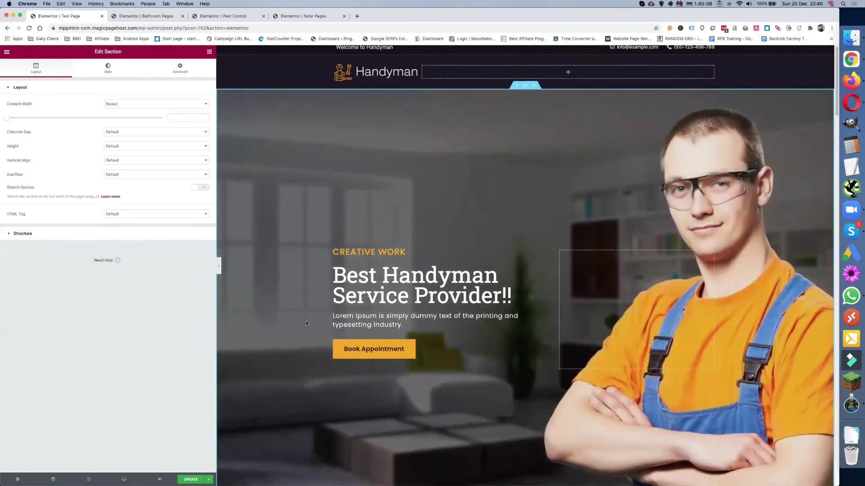
pyautogui.scroll(-10, 306, 323)
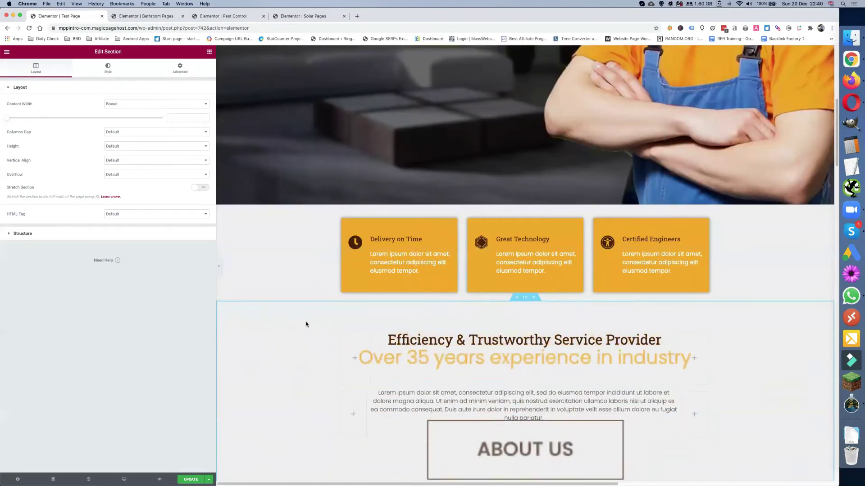
pyautogui.scroll(5, 306, 324)
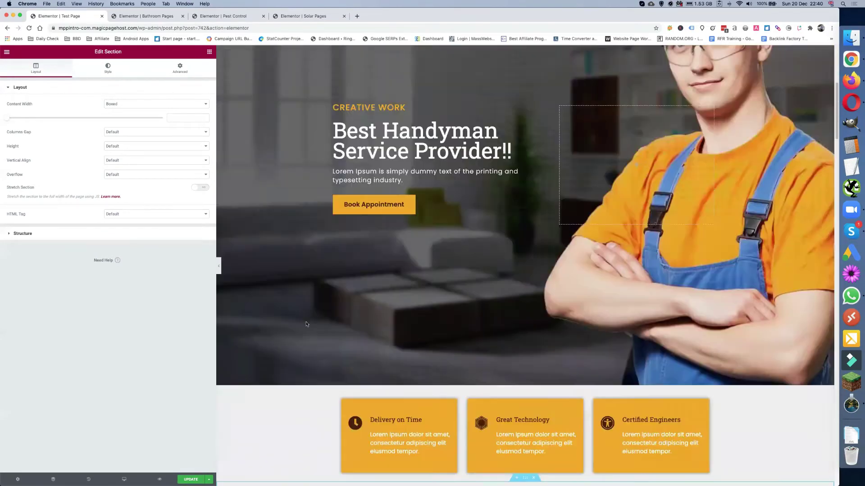
pyautogui.scroll(4, 306, 321)
pyautogui.scroll(-5, 430, 218)
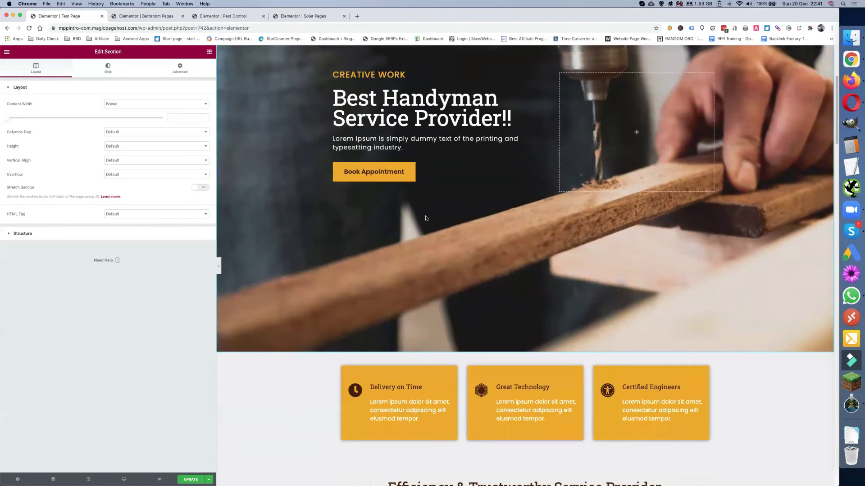
pyautogui.scroll(-15, 427, 219)
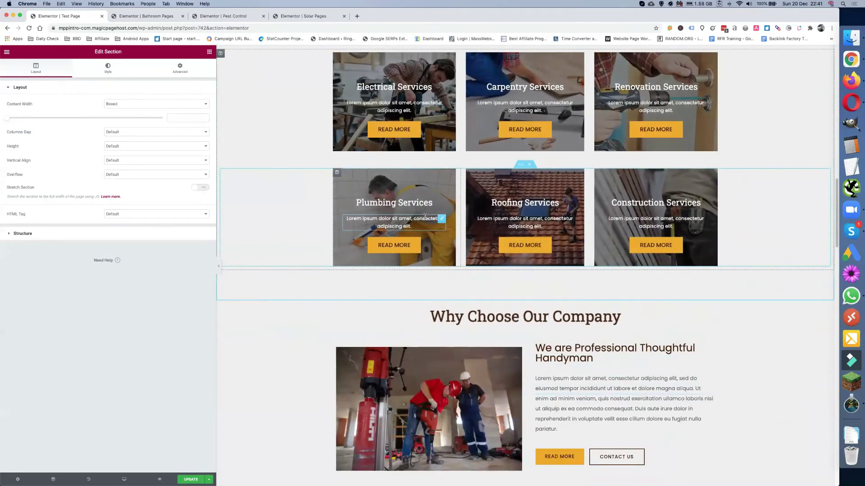
pyautogui.scroll(-5, 425, 216)
pyautogui.scroll(15, 426, 217)
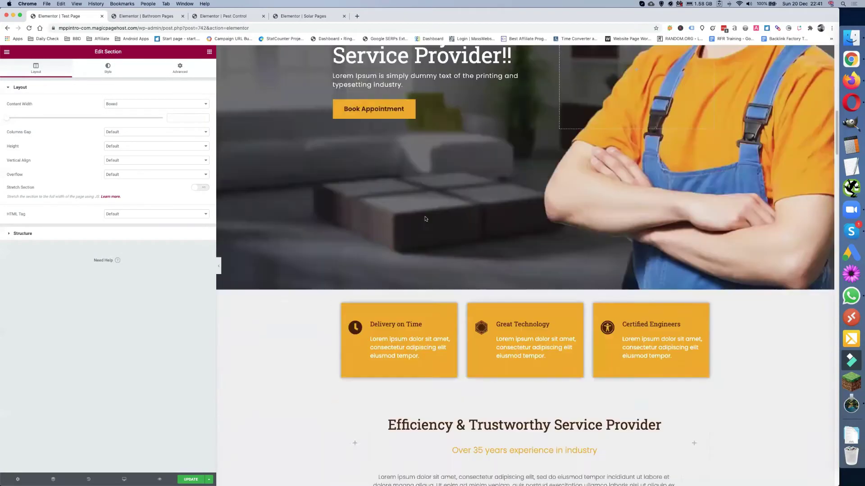
pyautogui.scroll(5, 425, 219)
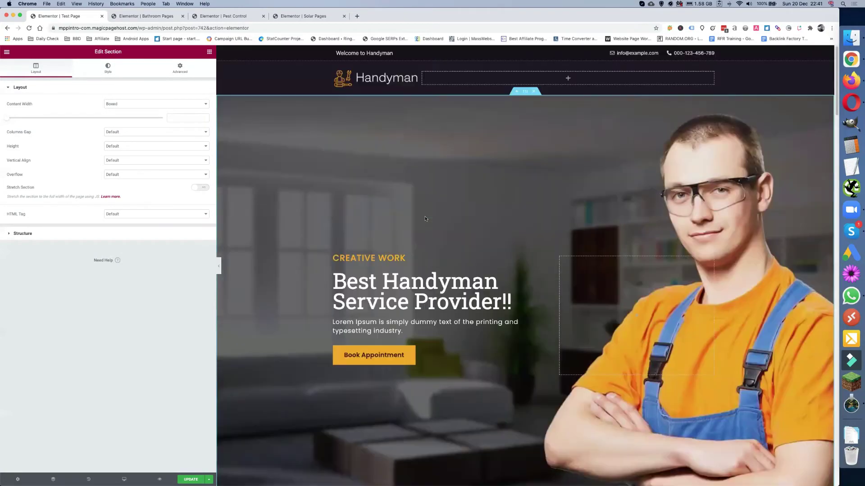
# Step: Copy the "We Handle Commercial and Residential Projects" video section from the Bathroom Pages design
pyautogui.click(148, 17)
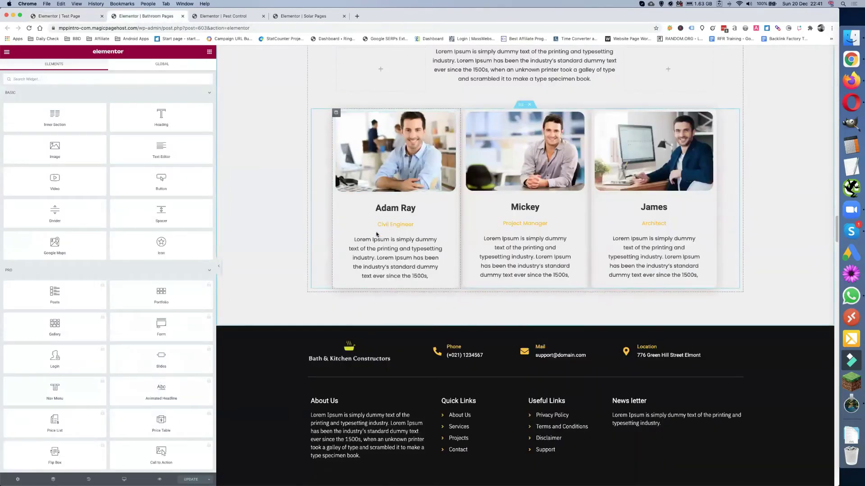
pyautogui.scroll(-5, 376, 235)
pyautogui.scroll(8, 377, 234)
pyautogui.scroll(7, 376, 234)
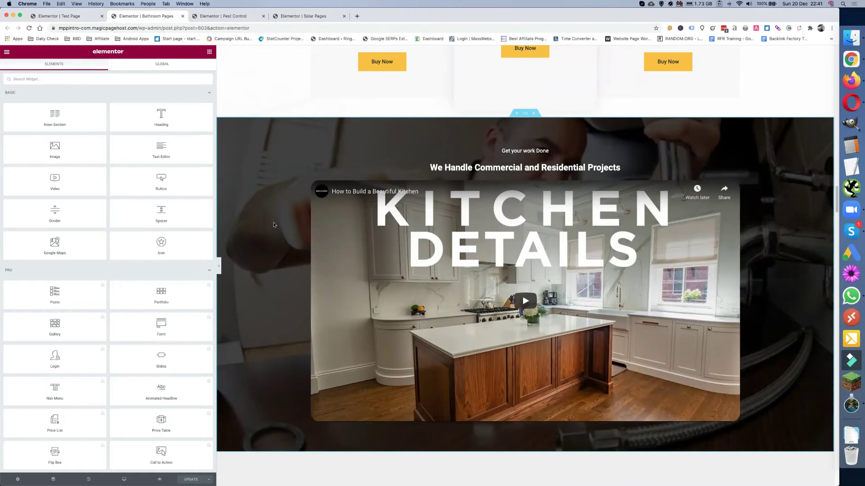
pyautogui.rightClick(526, 116)
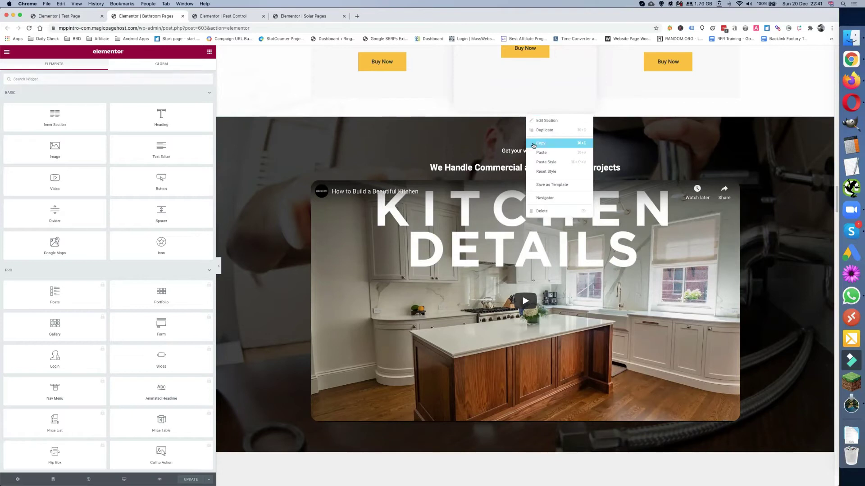
pyautogui.click(552, 143)
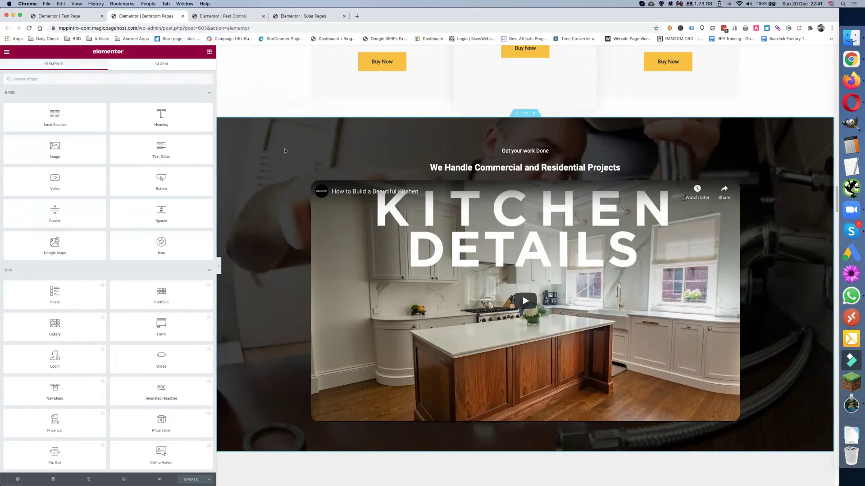
pyautogui.rightClick(525, 116)
pyautogui.click(539, 142)
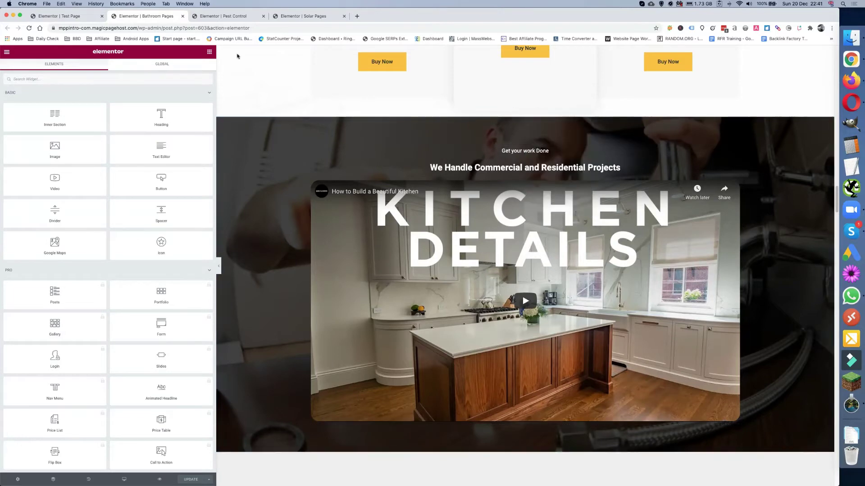
# Step: Paste the copied video section into the Test Page, directly above the "Why Choose Our Company" heading
pyautogui.click(77, 16)
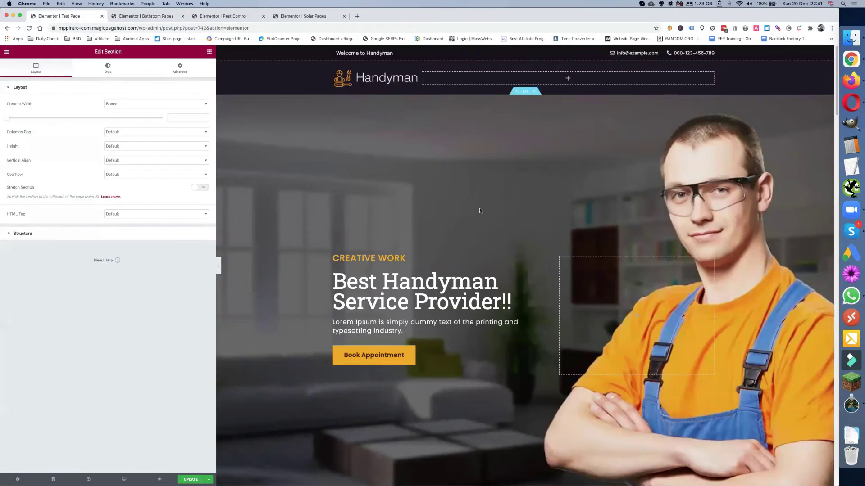
pyautogui.scroll(-15, 480, 211)
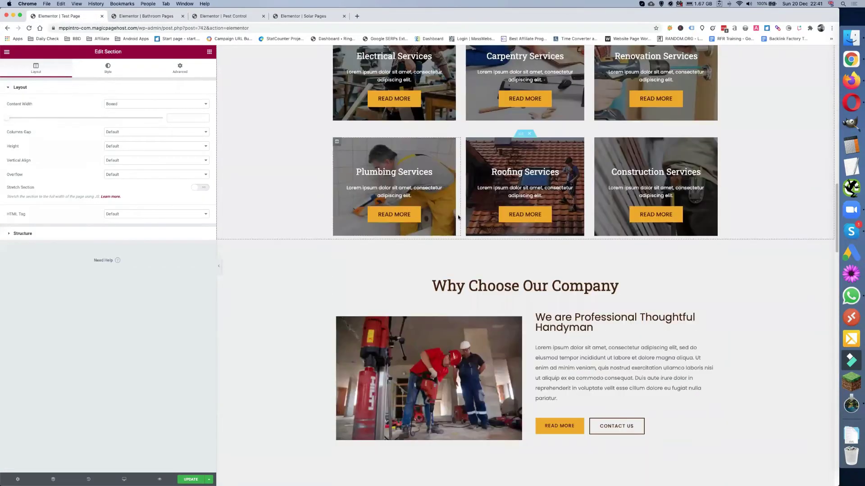
pyautogui.scroll(-3, 458, 218)
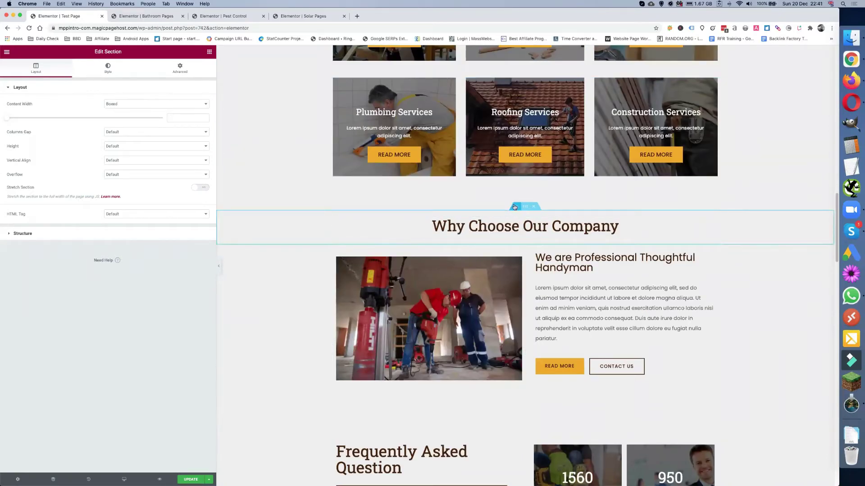
pyautogui.click(516, 207)
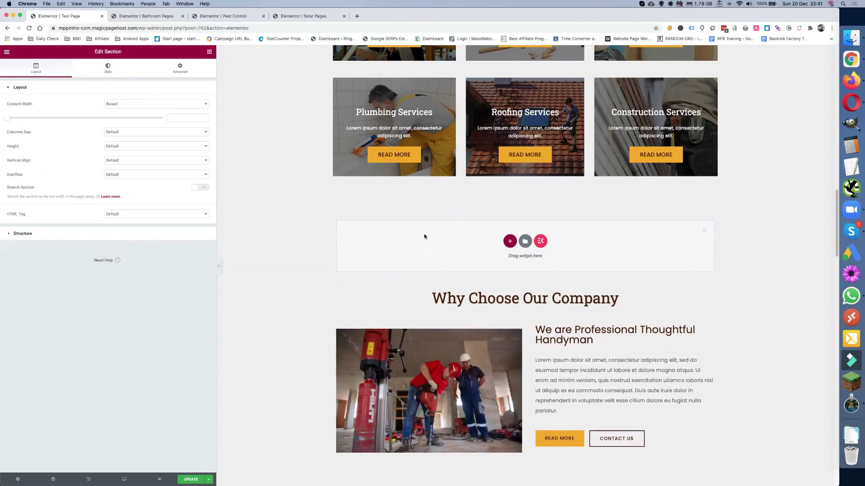
pyautogui.rightClick(421, 241)
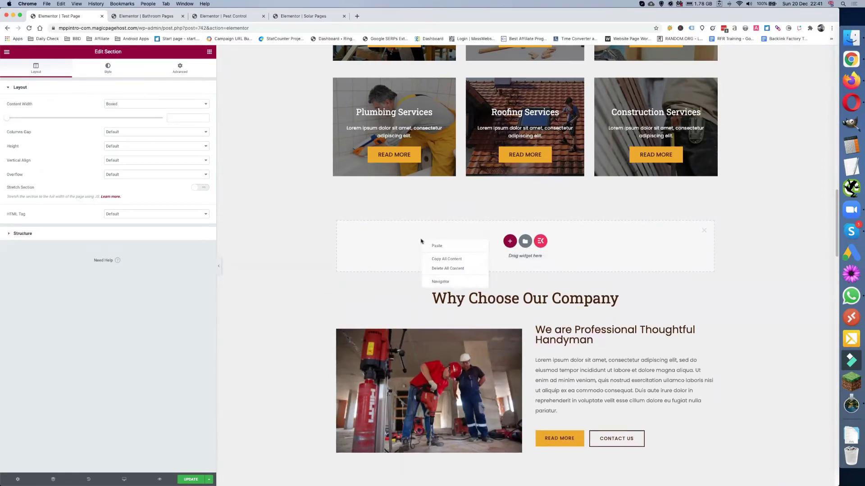
pyautogui.click(447, 246)
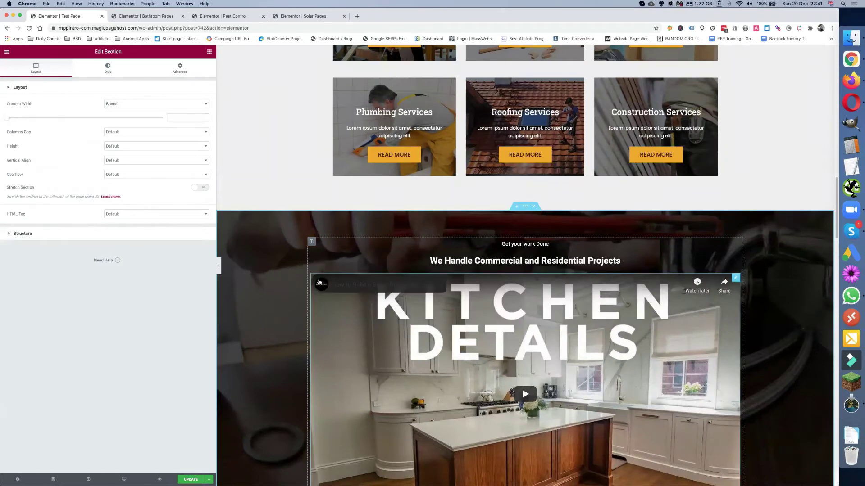
pyautogui.scroll(-6, 324, 266)
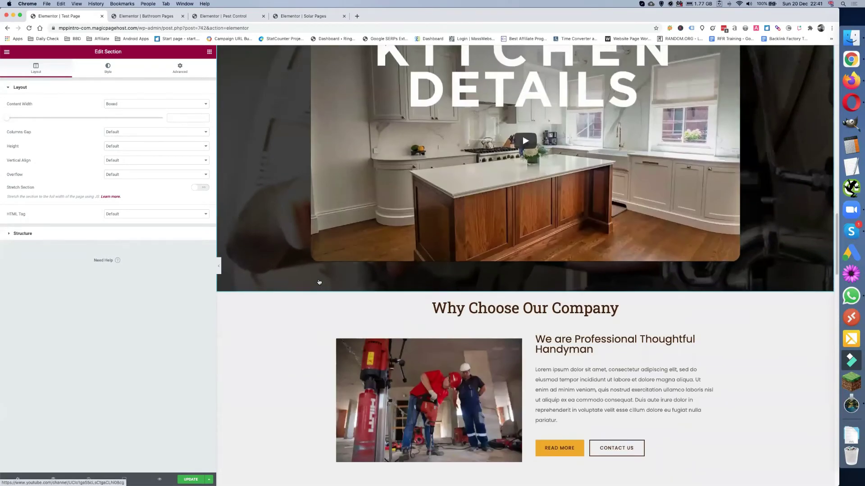
pyautogui.scroll(5, 319, 283)
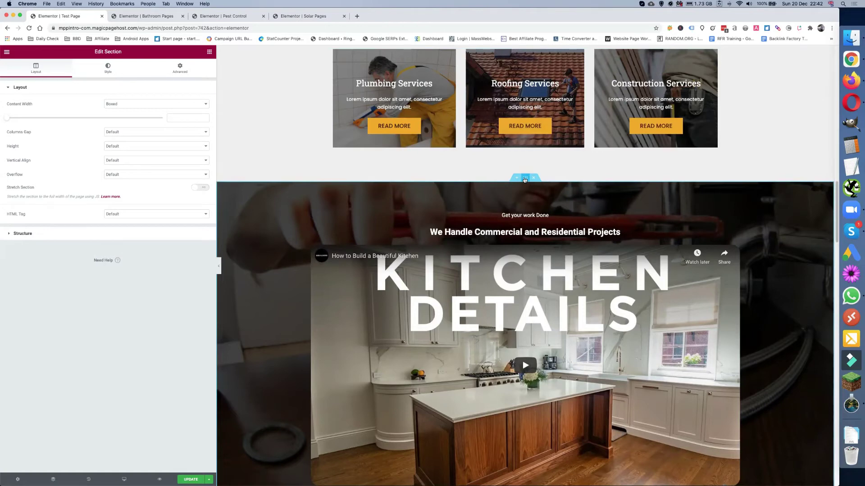
# Step: Save the pasted video section to the template library as "Video section"
pyautogui.rightClick(525, 180)
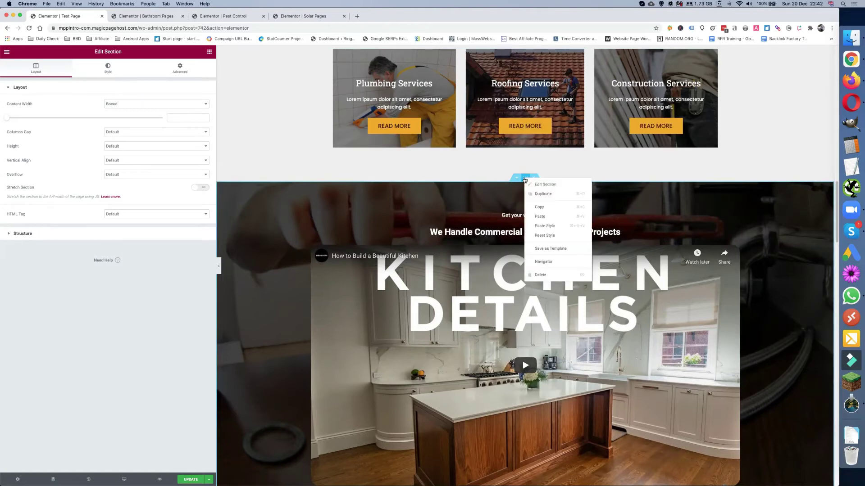
pyautogui.click(544, 249)
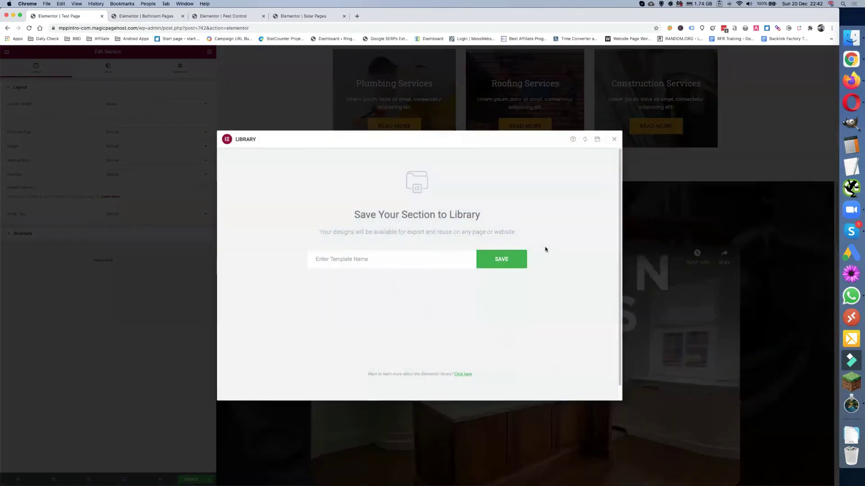
pyautogui.click(327, 259)
pyautogui.write('Video section')
pyautogui.click(506, 260)
pyautogui.click(614, 139)
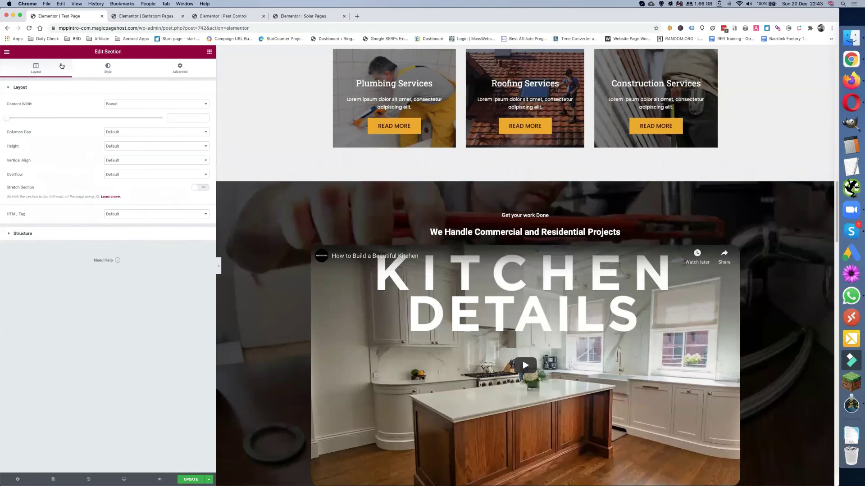
# Step: Reload the Test Page editor and check the page down to the video section below the services
pyautogui.click(29, 29)
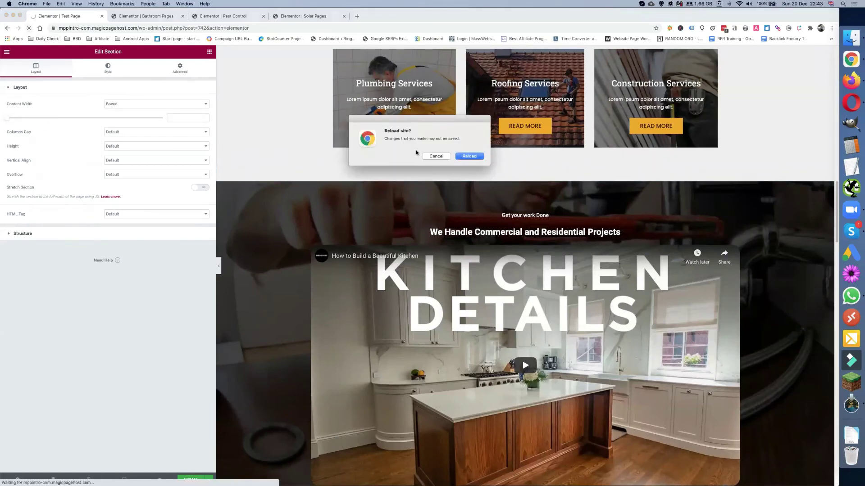
pyautogui.click(470, 158)
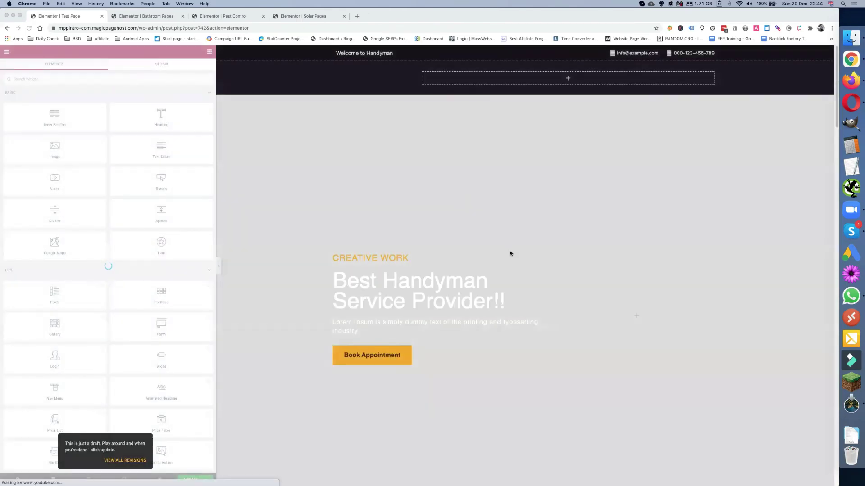
pyautogui.scroll(-10, 492, 279)
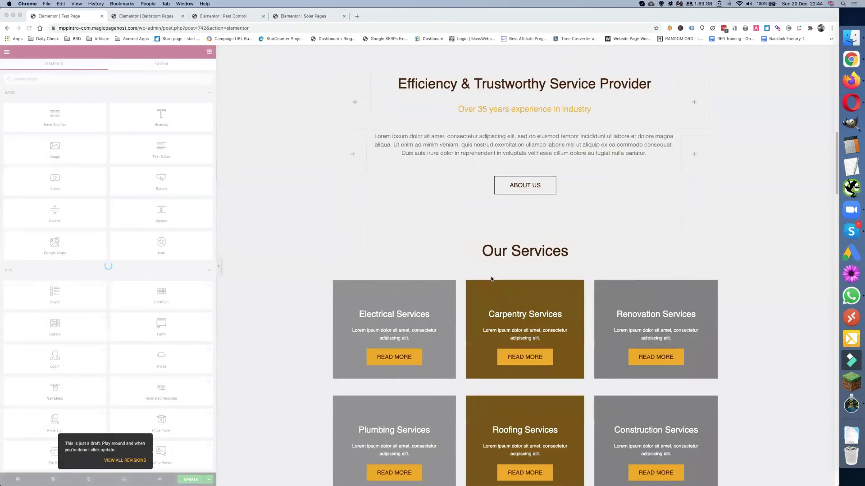
pyautogui.scroll(15, 492, 279)
pyautogui.scroll(-10, 491, 279)
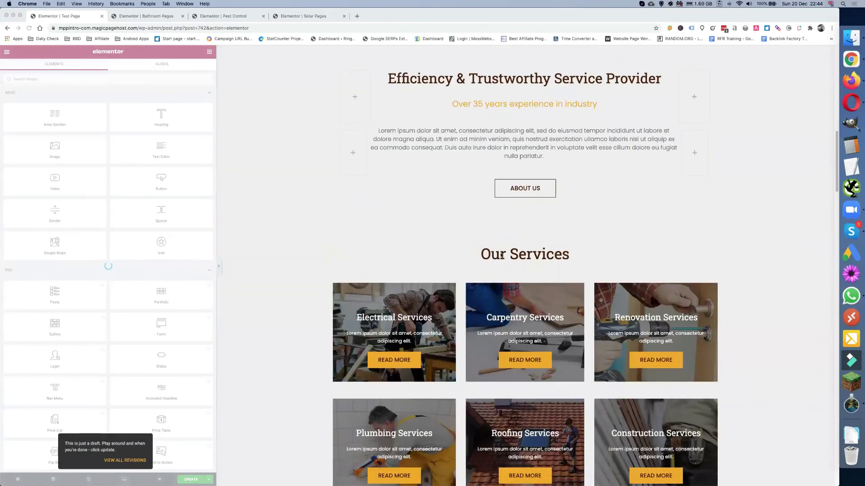
pyautogui.scroll(-5, 501, 256)
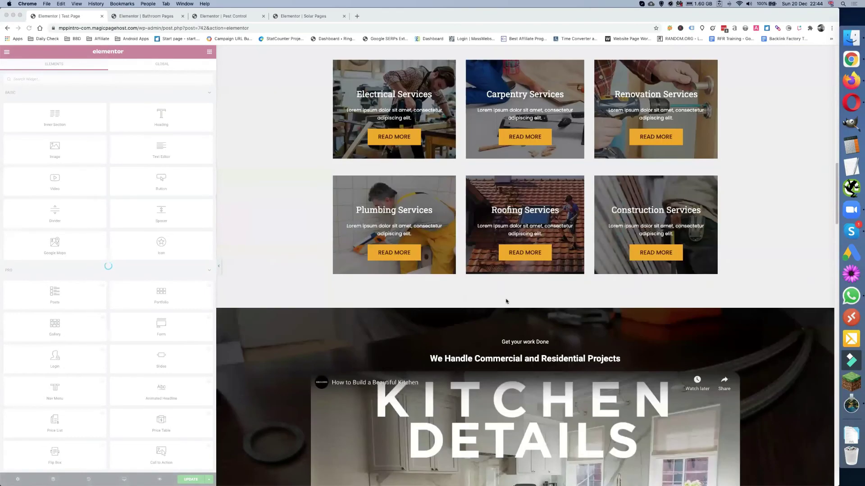
# Step: Add a new section area above the video section and find "Video section" among the saved library templates
pyautogui.click(506, 305)
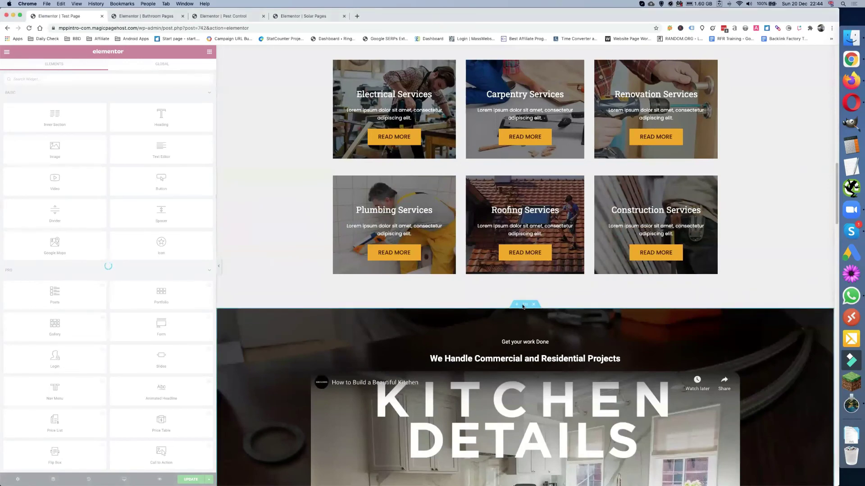
pyautogui.click(517, 305)
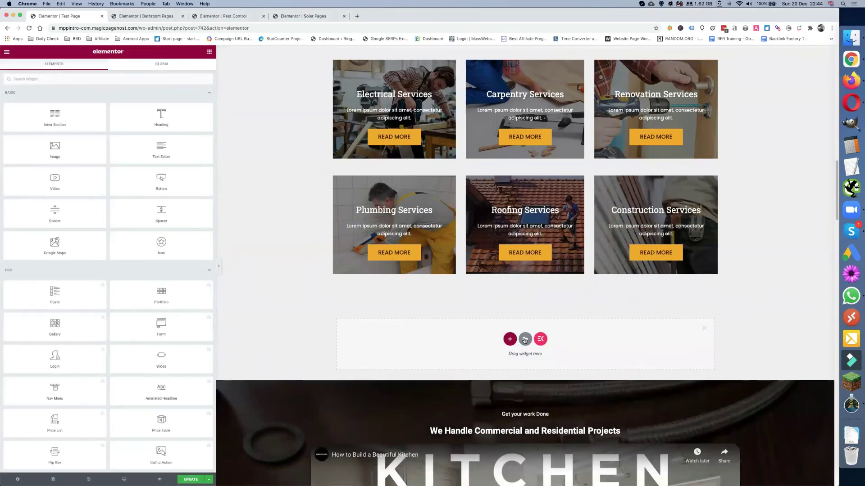
pyautogui.click(524, 340)
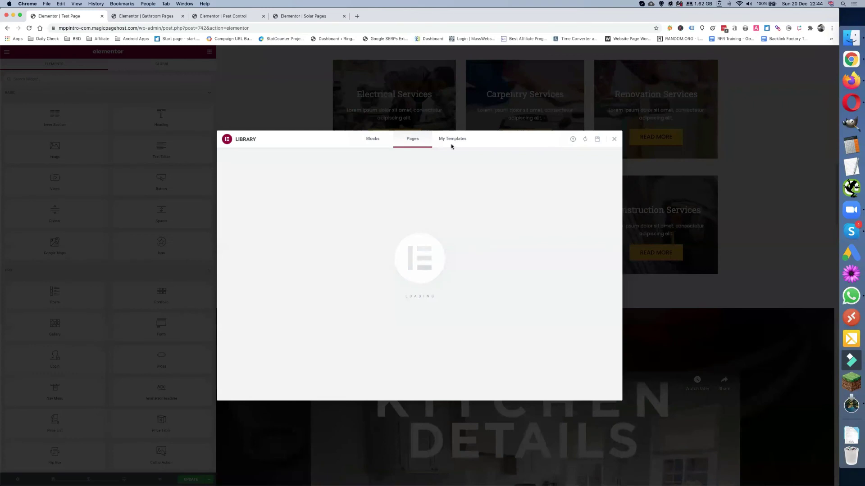
pyautogui.click(451, 139)
pyautogui.scroll(-10, 299, 271)
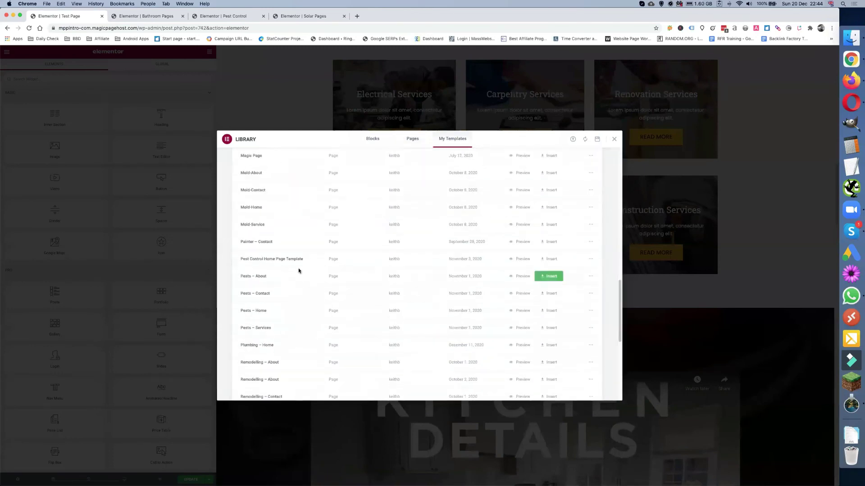
pyautogui.scroll(-5, 298, 271)
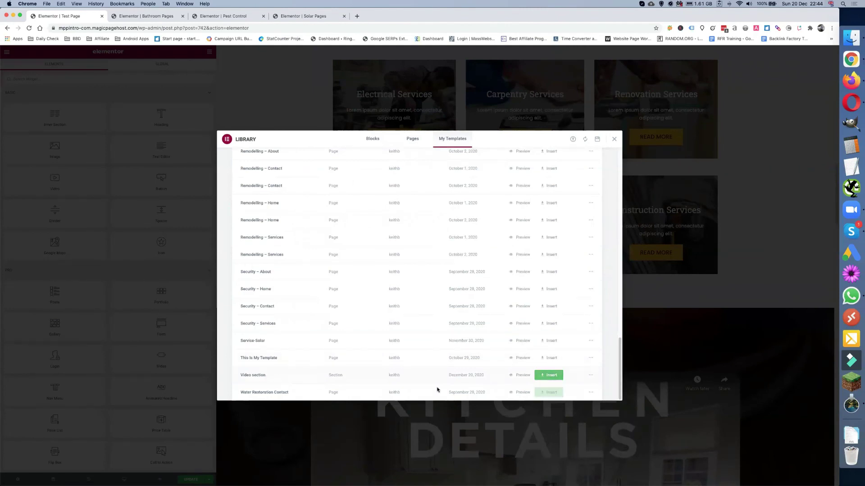
# Step: Preview the saved "Video section" template and return to the template library
pyautogui.click(522, 377)
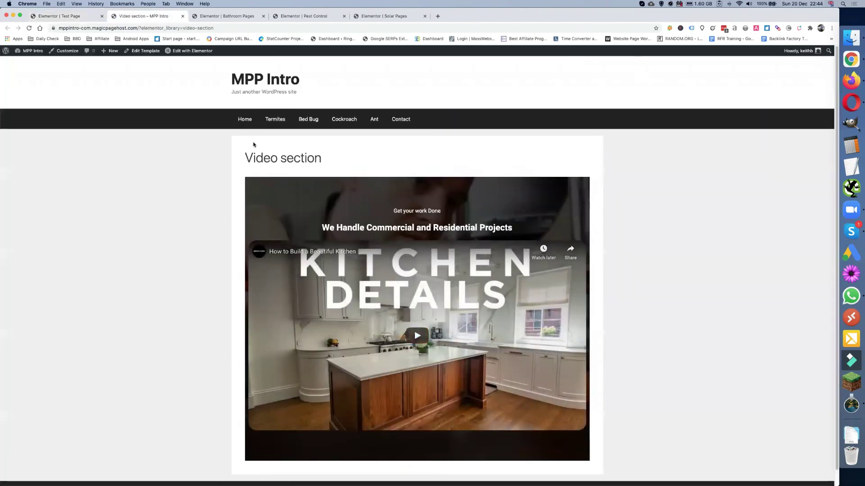
pyautogui.scroll(-1, 328, 182)
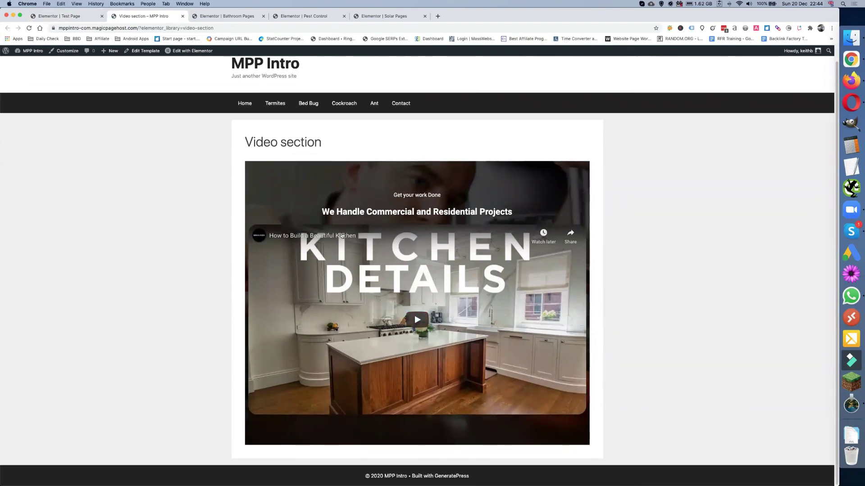
pyautogui.scroll(1, 349, 237)
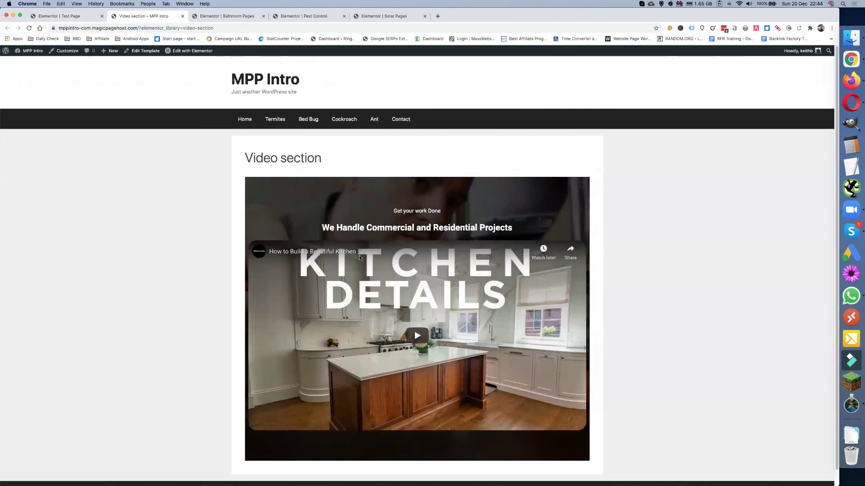
pyautogui.click(183, 16)
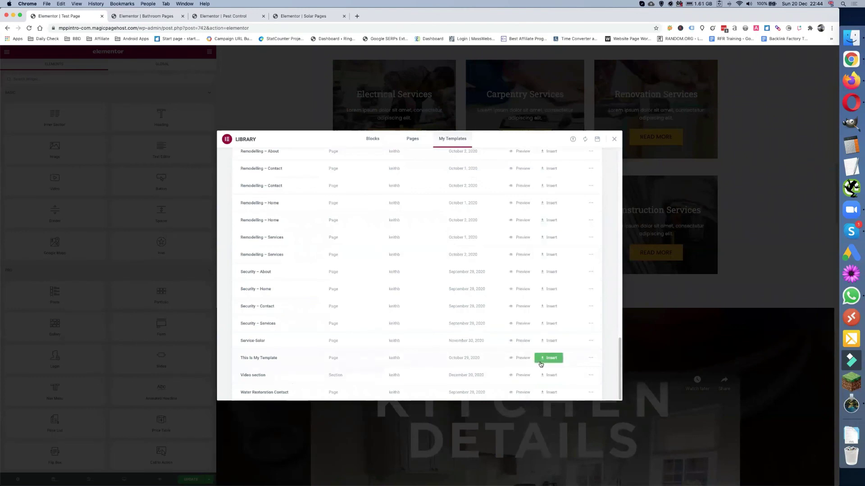
# Step: Show the additional options for the "Video section" template and look back up through the saved templates
pyautogui.click(591, 376)
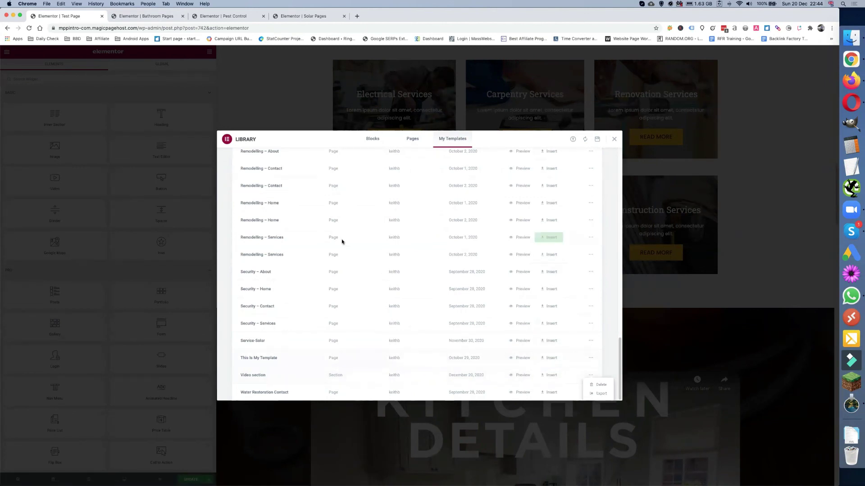
pyautogui.scroll(5, 367, 252)
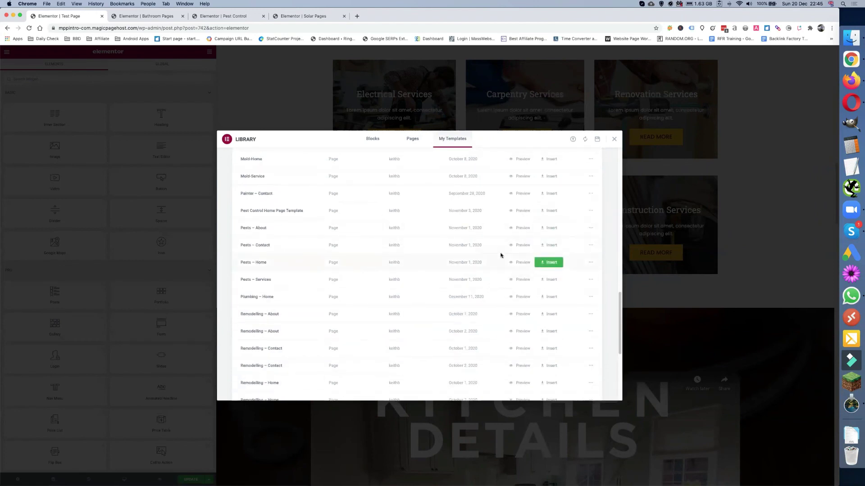
pyautogui.scroll(6, 500, 255)
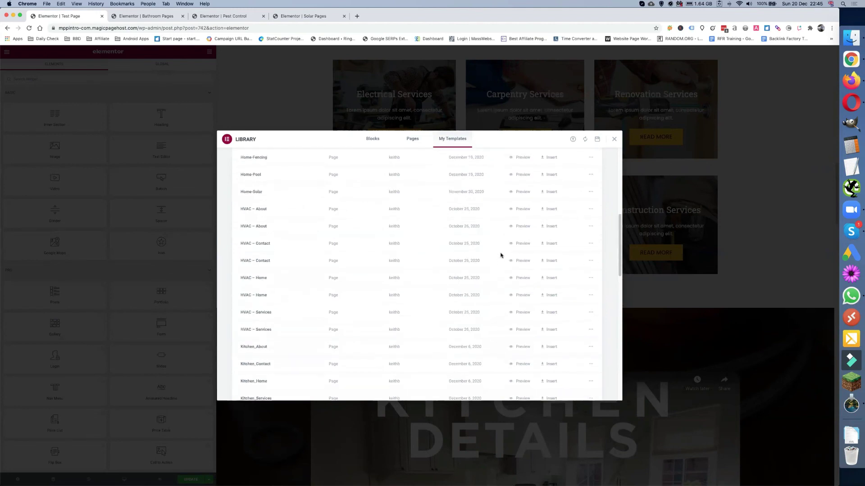